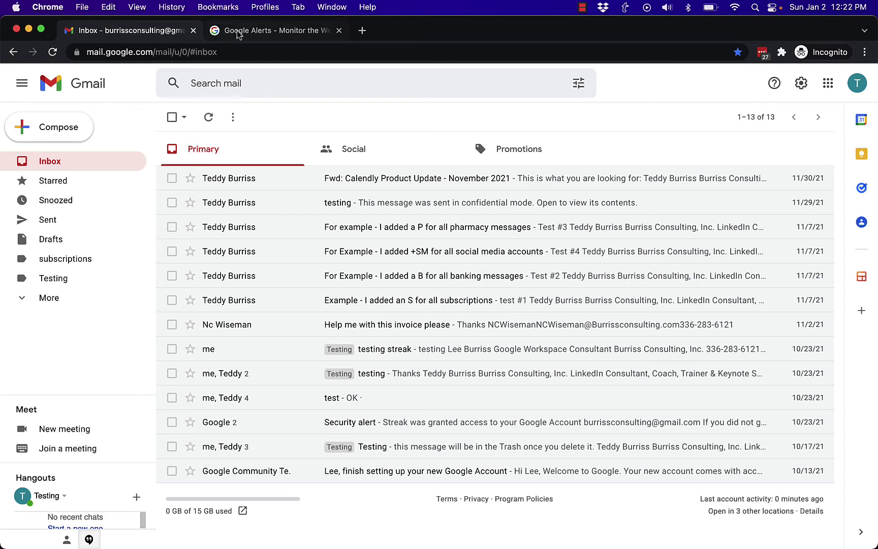
# Switch to Google Alerts and highlight its address, page title and monitoring tagline
pyautogui.click(239, 32)
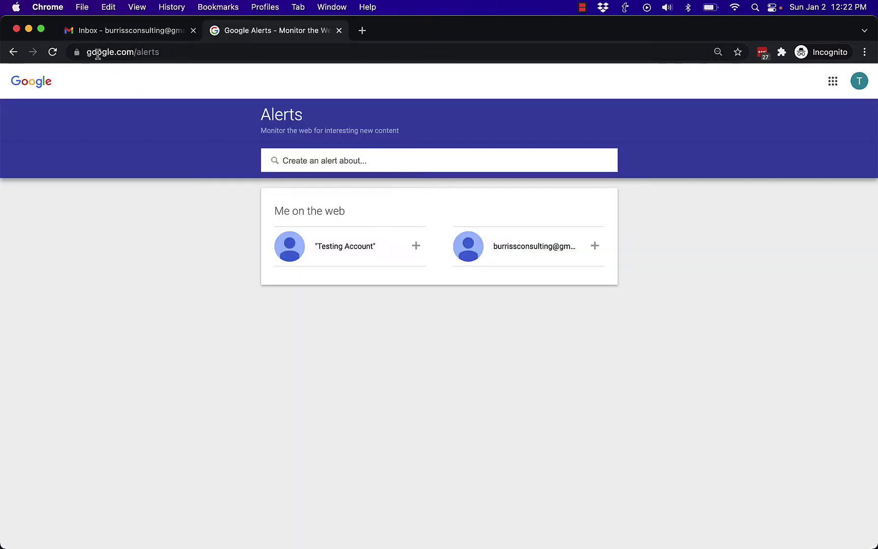
pyautogui.click(176, 53)
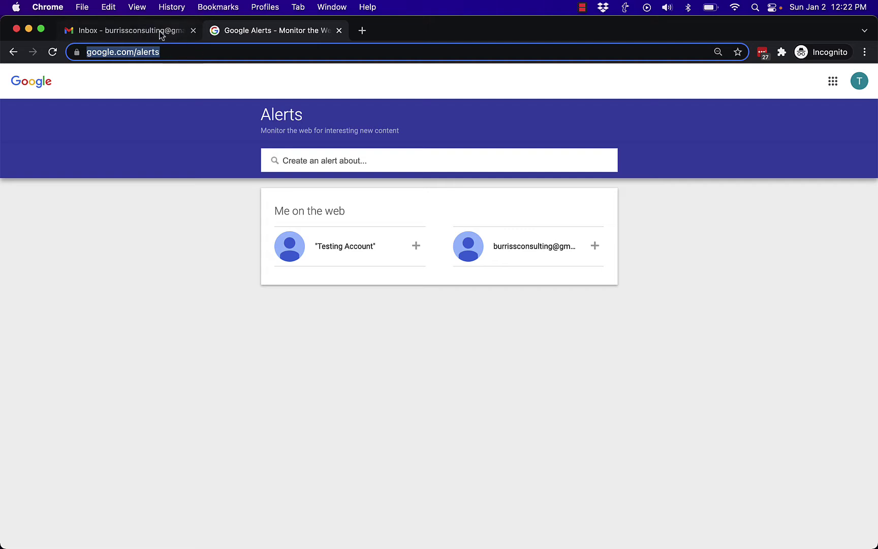
pyautogui.doubleClick(280, 113)
pyautogui.click(277, 130)
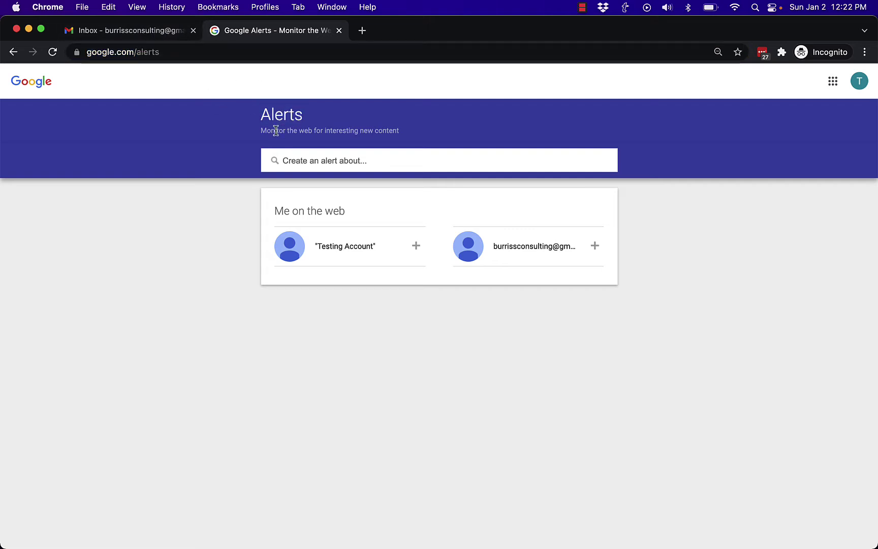
pyautogui.moveTo(266, 130); pyautogui.dragTo(407, 134)
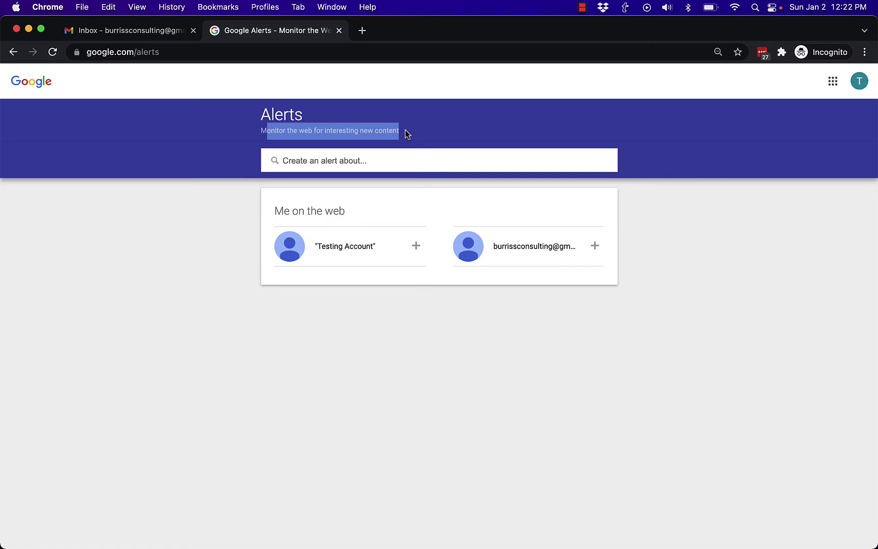
# Create an alert on the presenter's full name
pyautogui.click(335, 162)
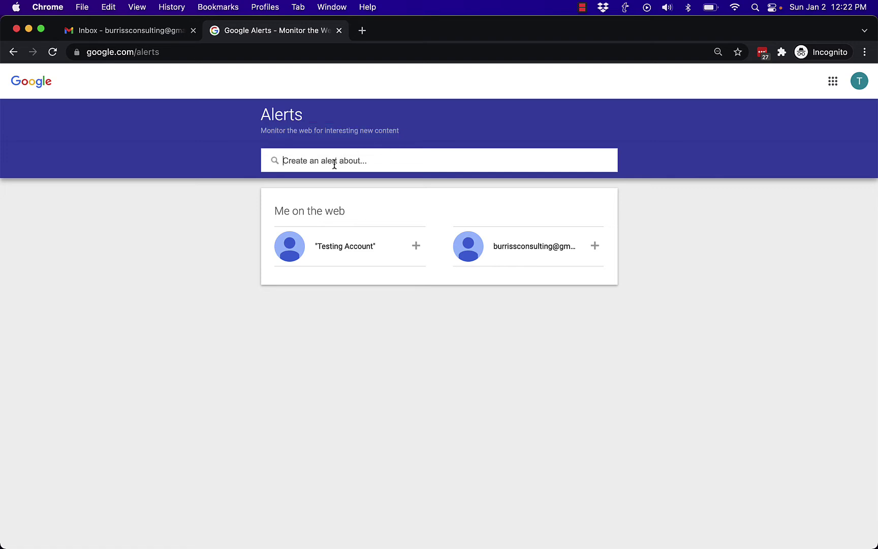
pyautogui.write('Teddy Bu')
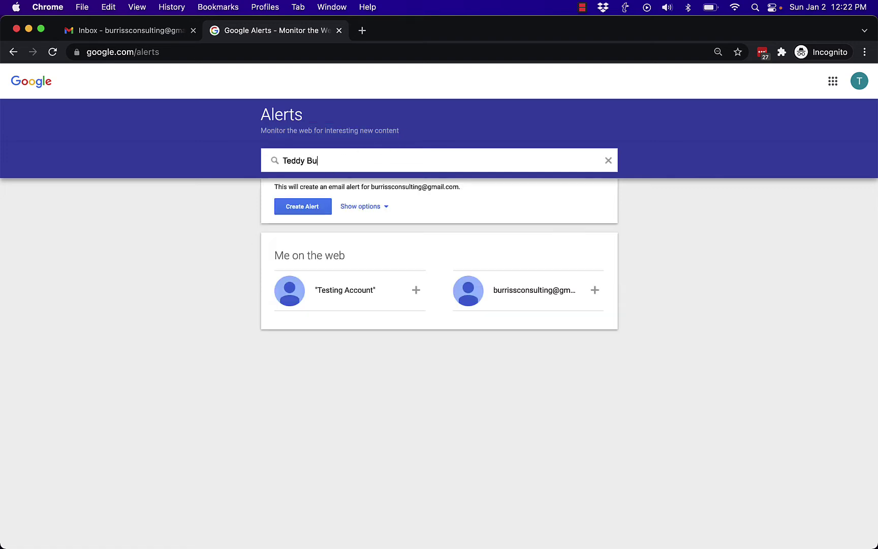
pyautogui.write('rriss')
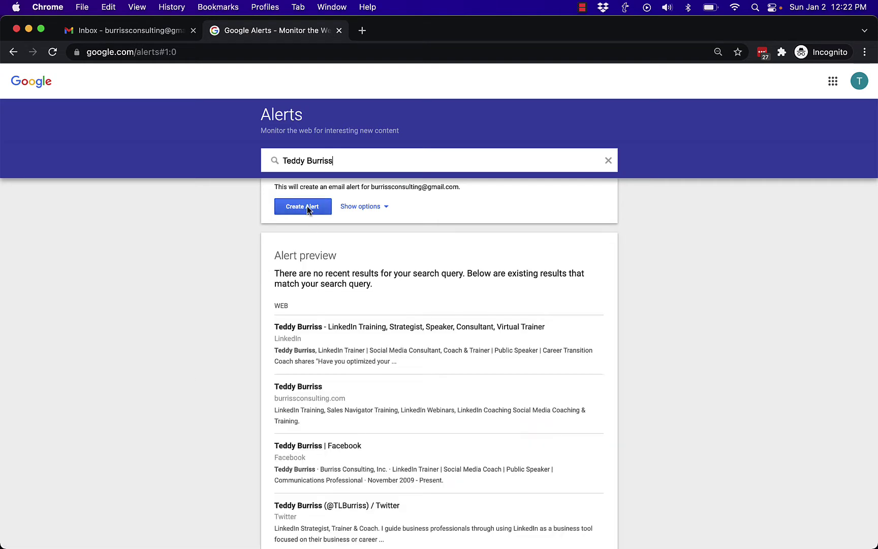
pyautogui.click(303, 207)
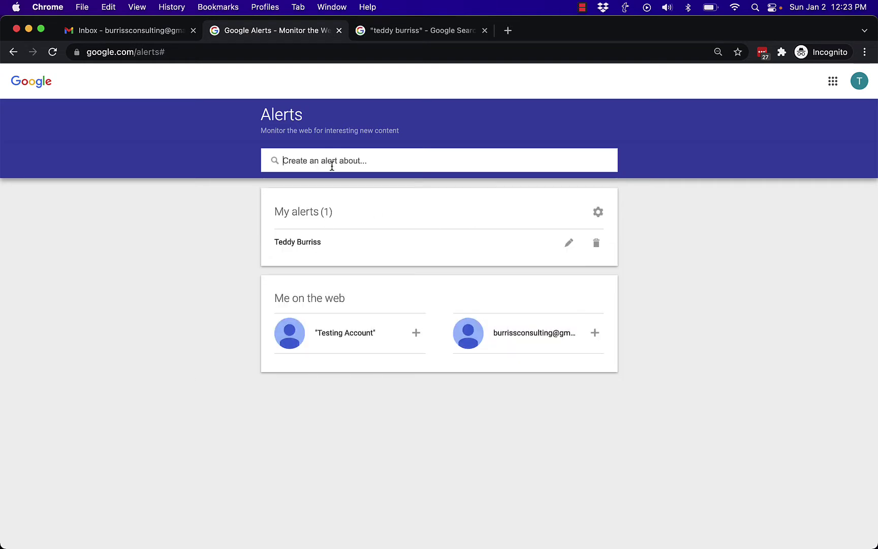
# Enter 'Samsung Television', fixing the trailing s, check the preview, and create the alert
pyautogui.write('Samsung Te')
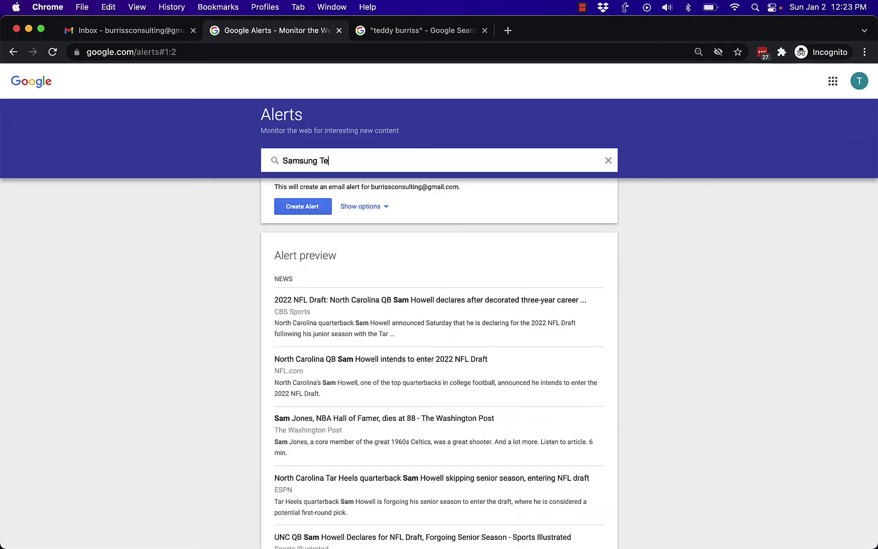
pyautogui.write('levisions')
pyautogui.press('BackSpace')
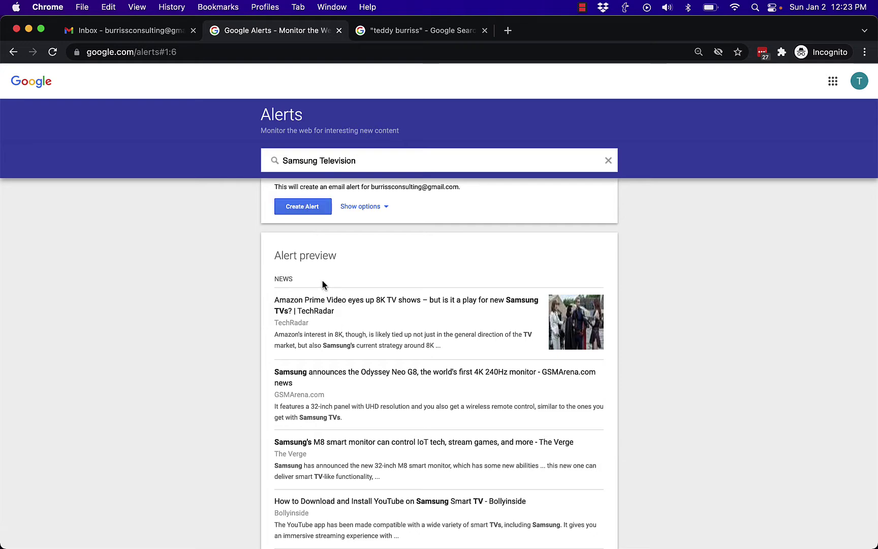
pyautogui.scroll(-3, 404, 409)
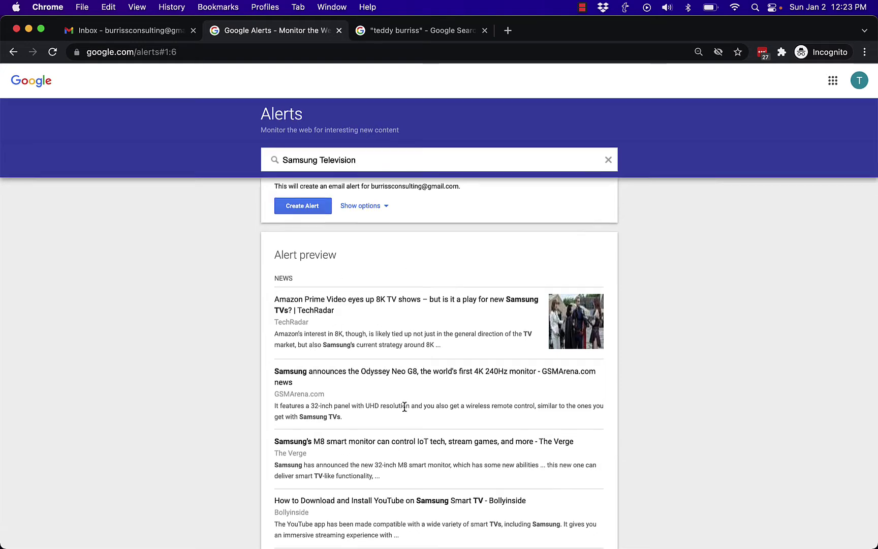
pyautogui.scroll(-3, 405, 411)
pyautogui.scroll(3, 405, 411)
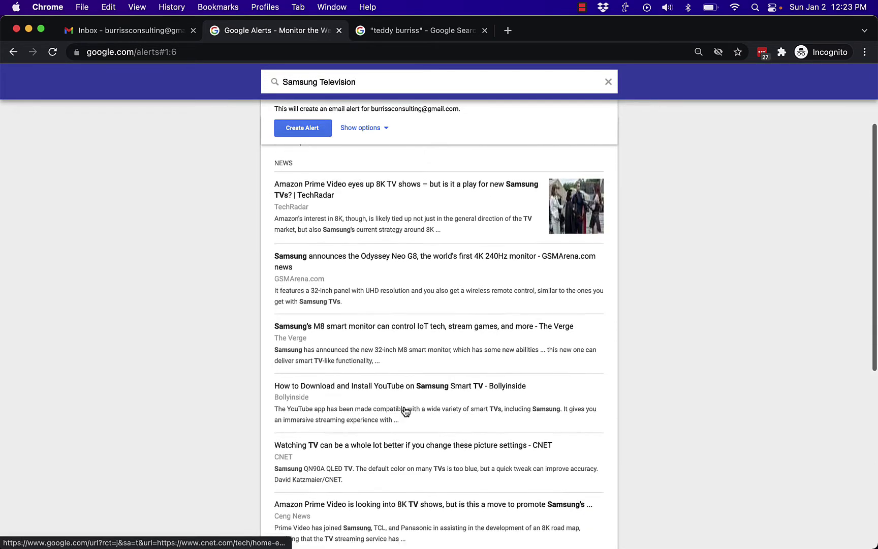
pyautogui.scroll(-3, 405, 411)
pyautogui.scroll(-3, 405, 411)
pyautogui.scroll(9, 402, 404)
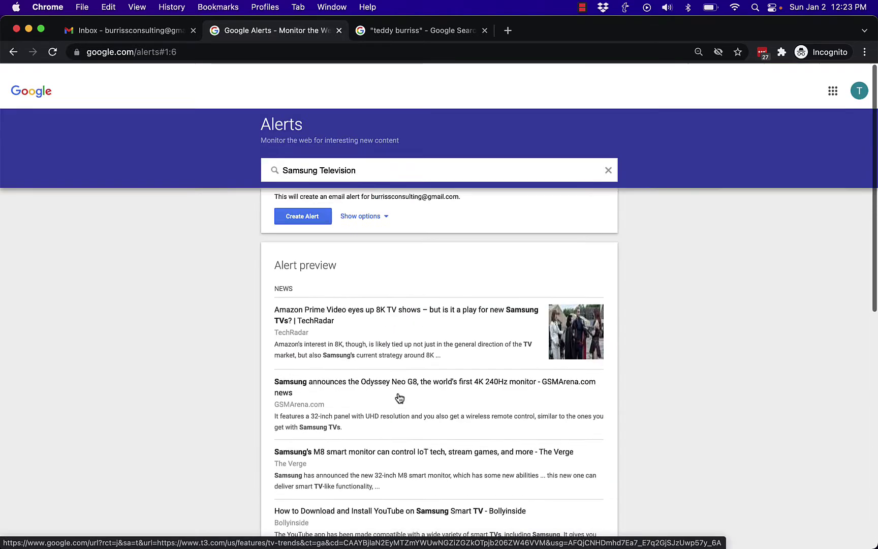
pyautogui.click(300, 204)
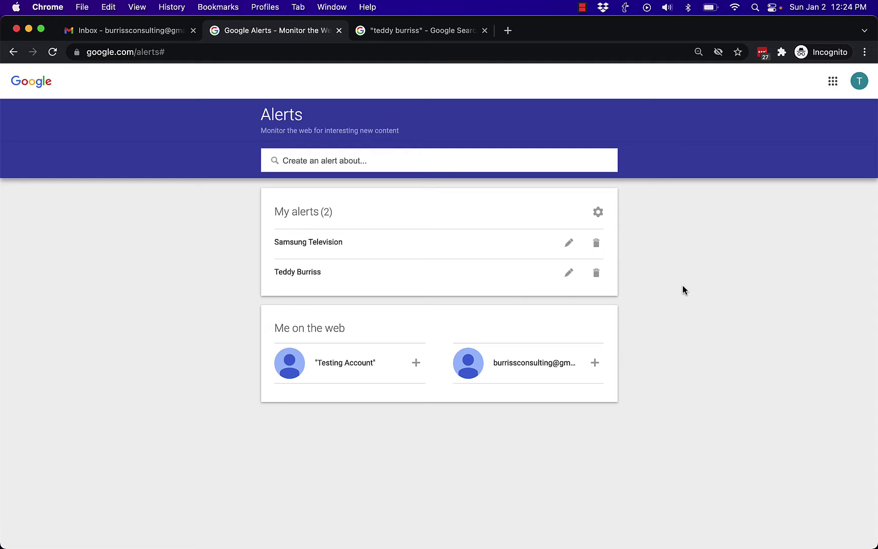
# Edit the Samsung Television alert, keeping once a day, Automatic sources, English and Any Region
pyautogui.click(569, 244)
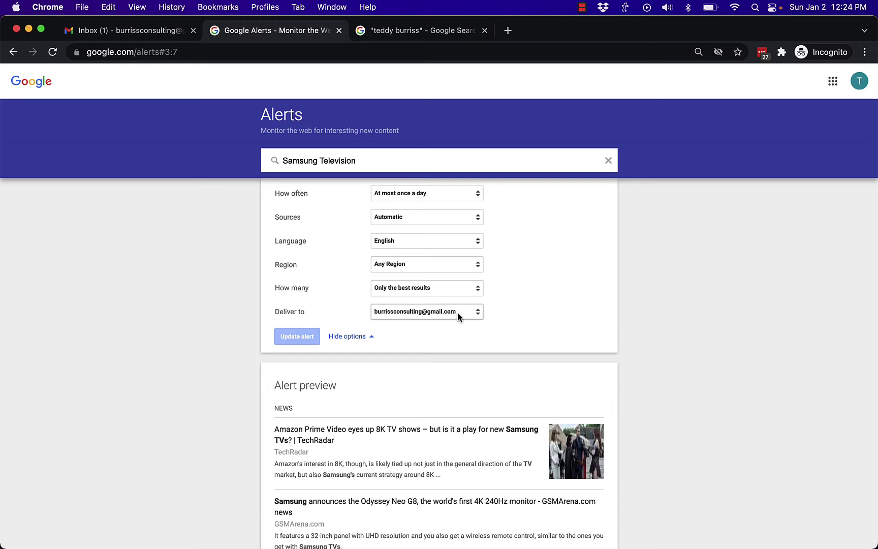
pyautogui.click(426, 194)
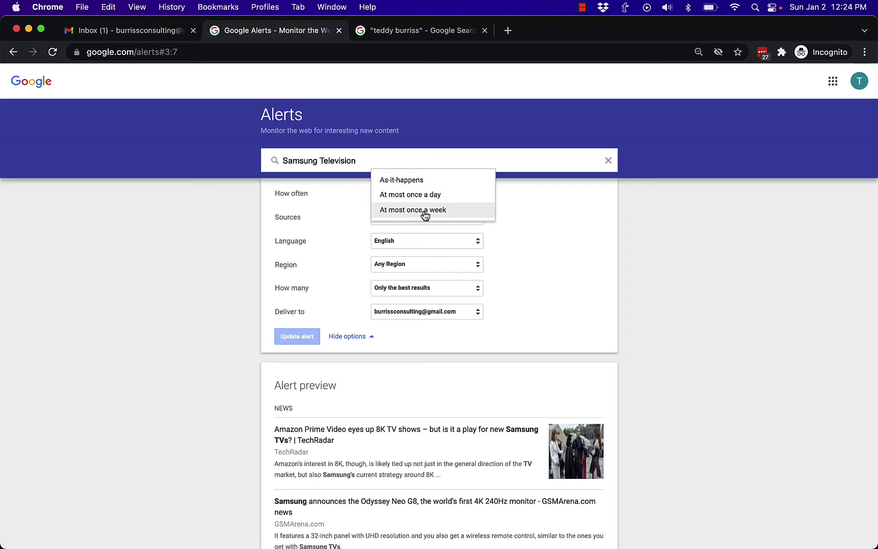
pyautogui.click(546, 219)
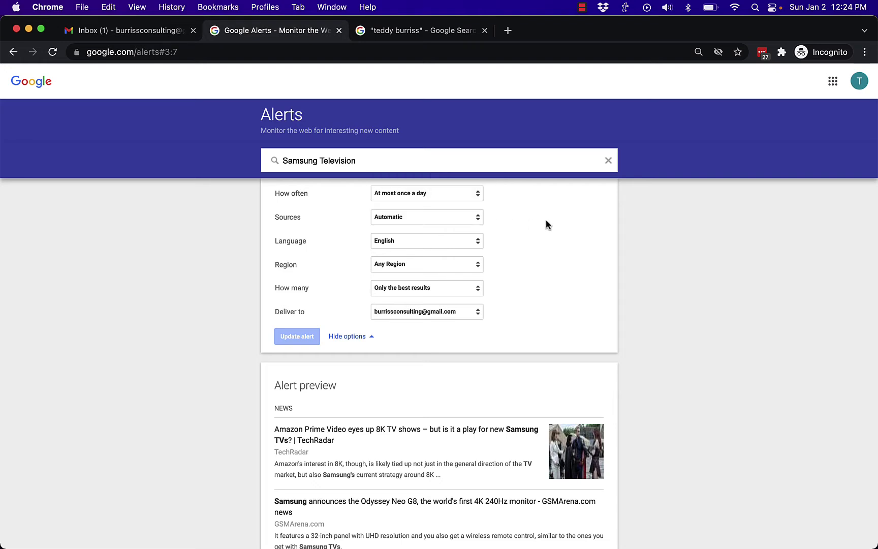
pyautogui.click(404, 219)
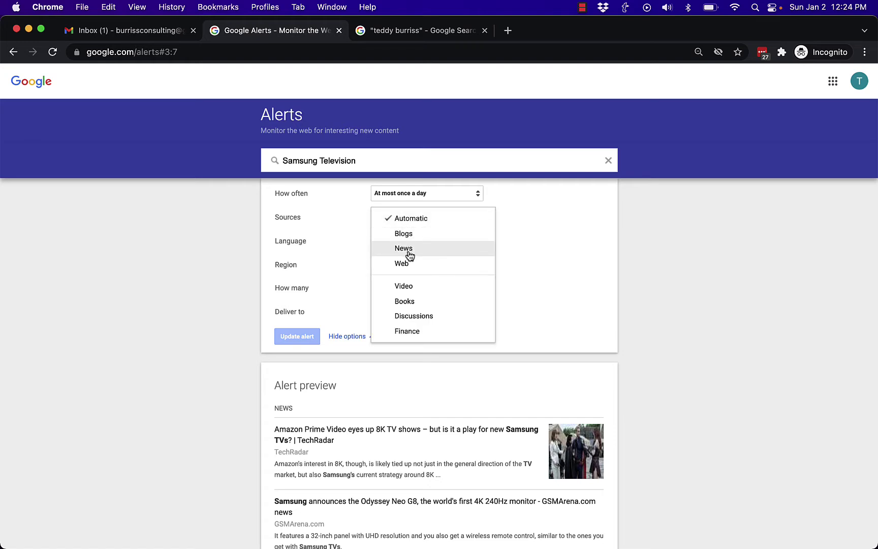
pyautogui.click(532, 277)
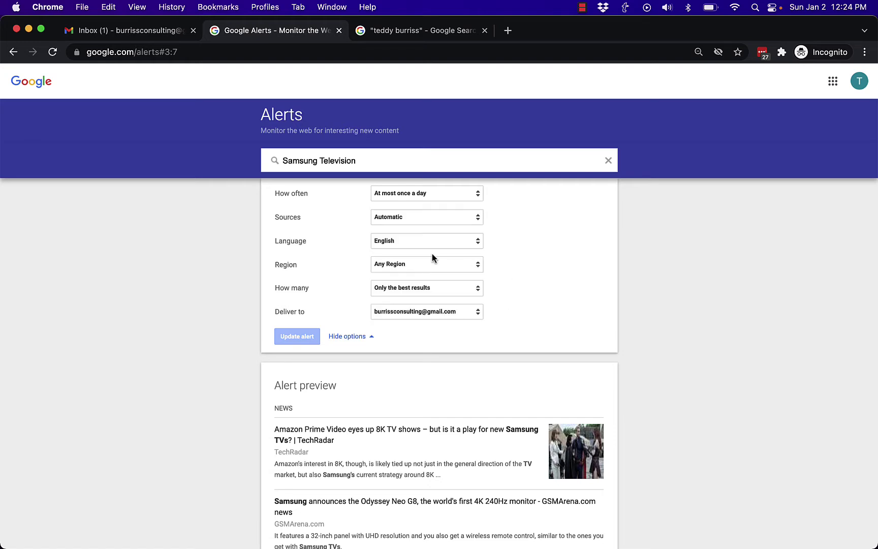
pyautogui.click(400, 242)
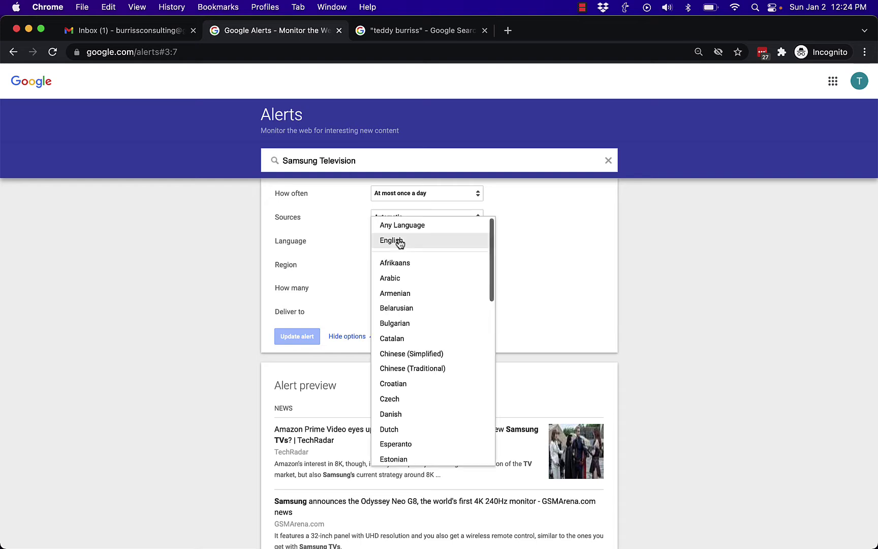
pyautogui.click(548, 303)
pyautogui.click(433, 266)
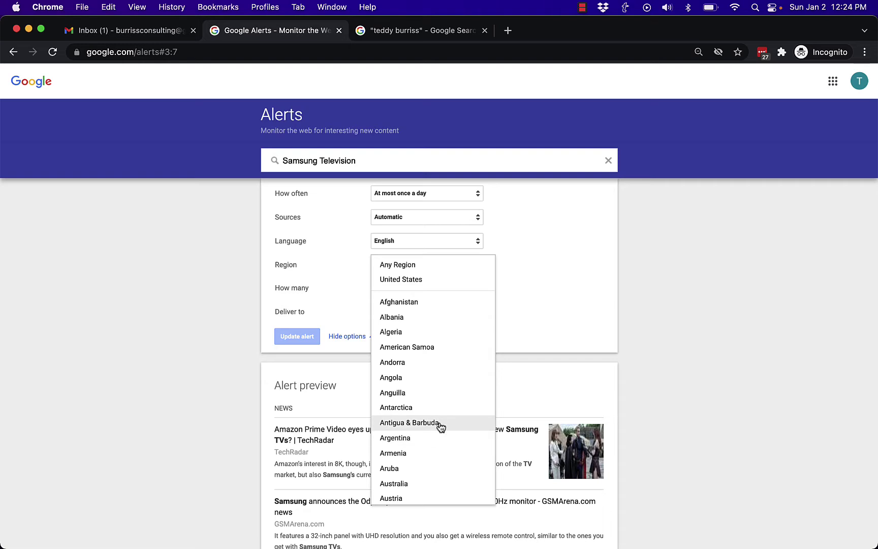
pyautogui.click(538, 292)
# Set How many to All results, keep email delivery, and update the alert
pyautogui.click(412, 290)
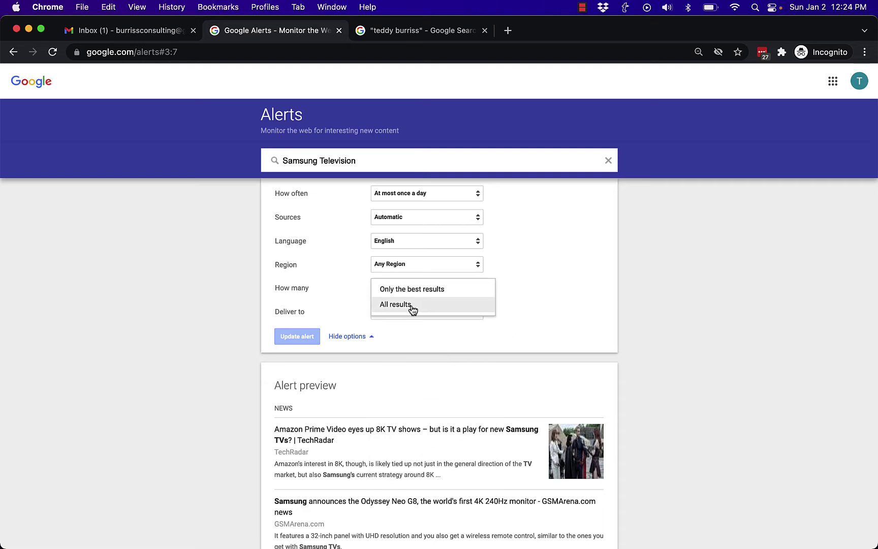
pyautogui.click(412, 307)
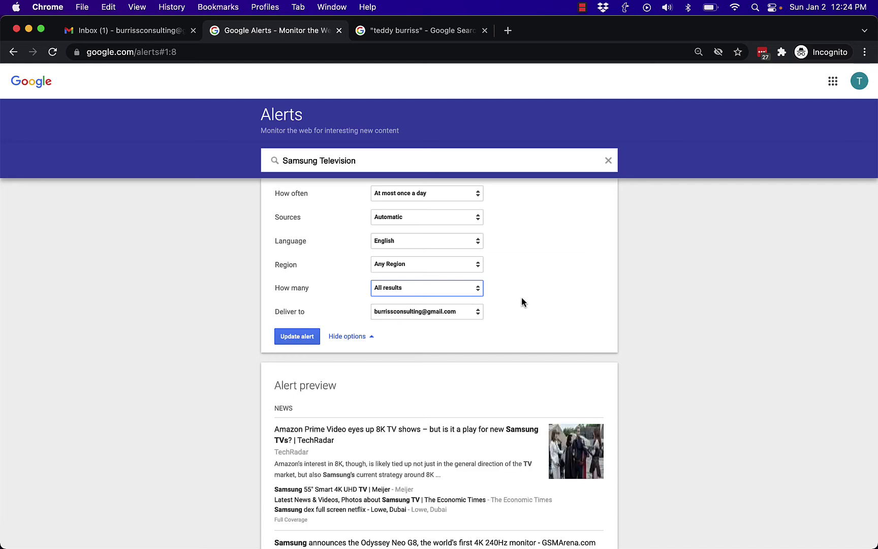
pyautogui.scroll(-1, 521, 300)
pyautogui.click(472, 297)
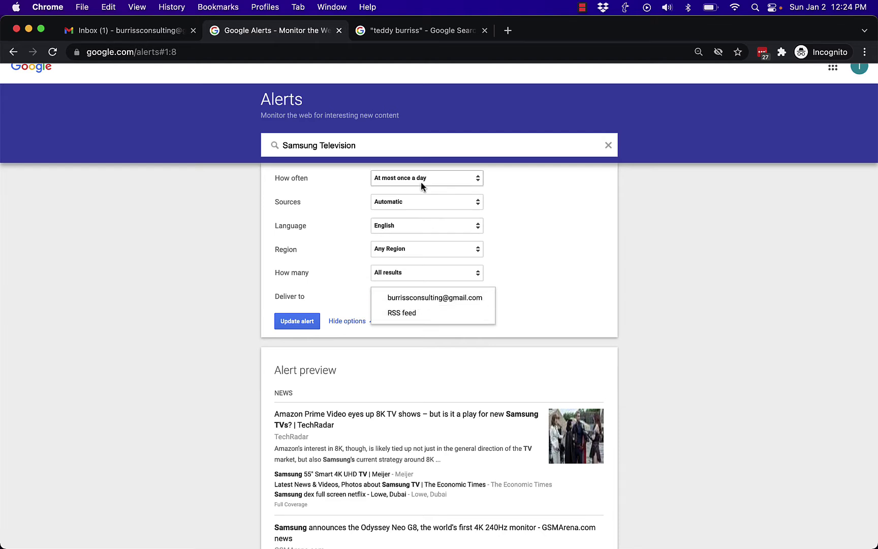
pyautogui.click(569, 249)
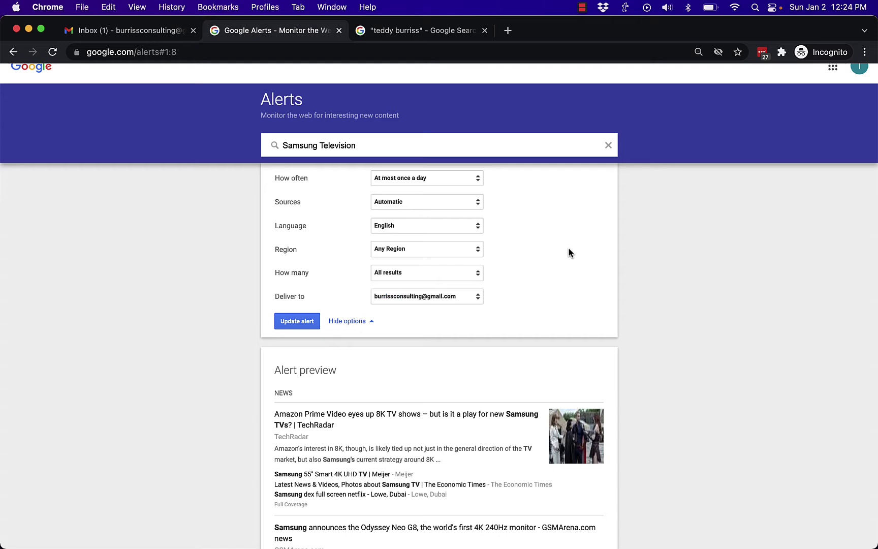
pyautogui.click(297, 323)
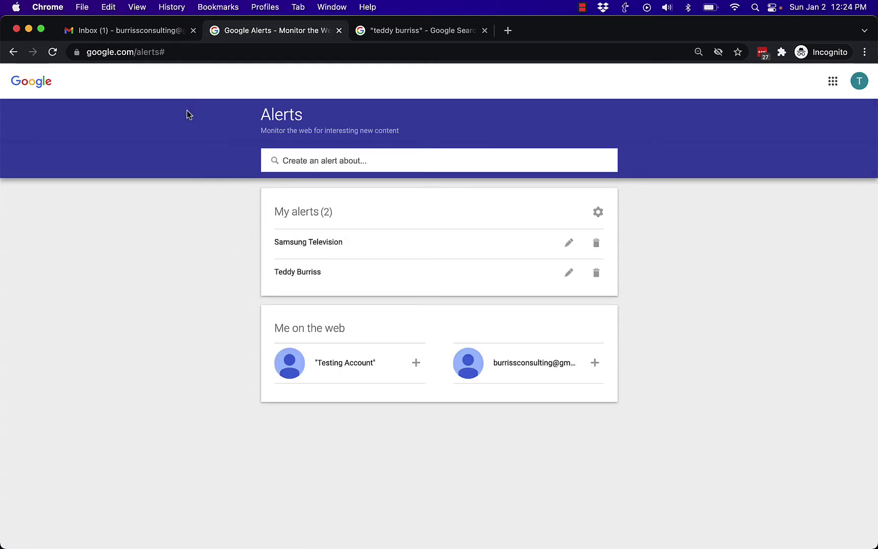
# Enter the query "Peanuts" AND "Bars" and scroll through its news preview
pyautogui.click(345, 160)
pyautogui.write('"')
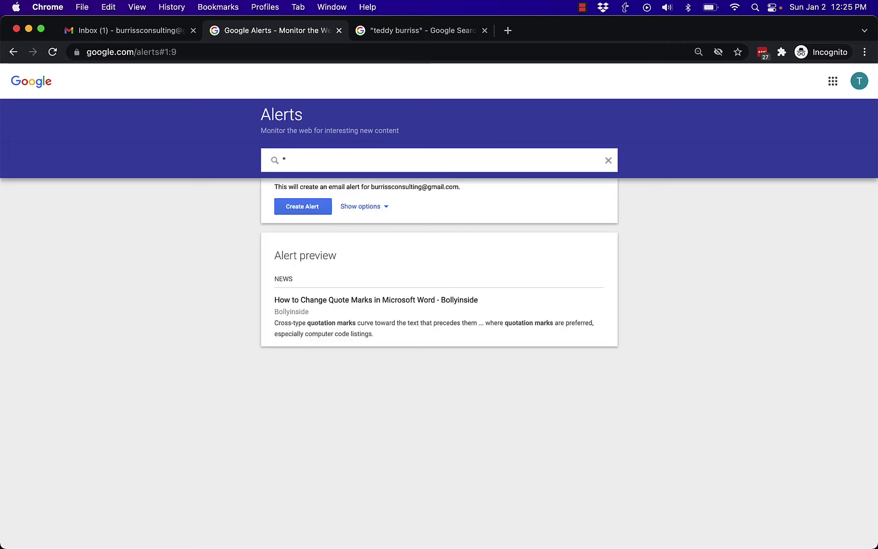
pyautogui.write('Peanuts')
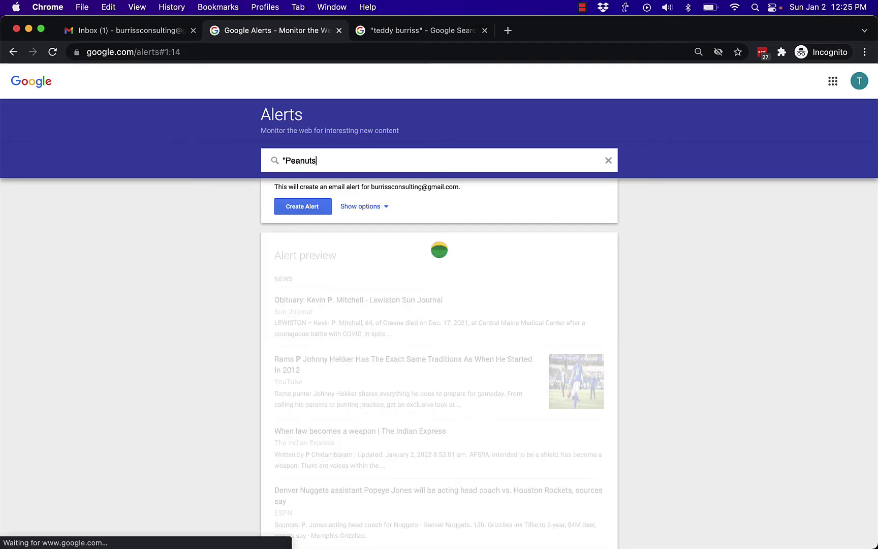
pyautogui.write('" AND ')
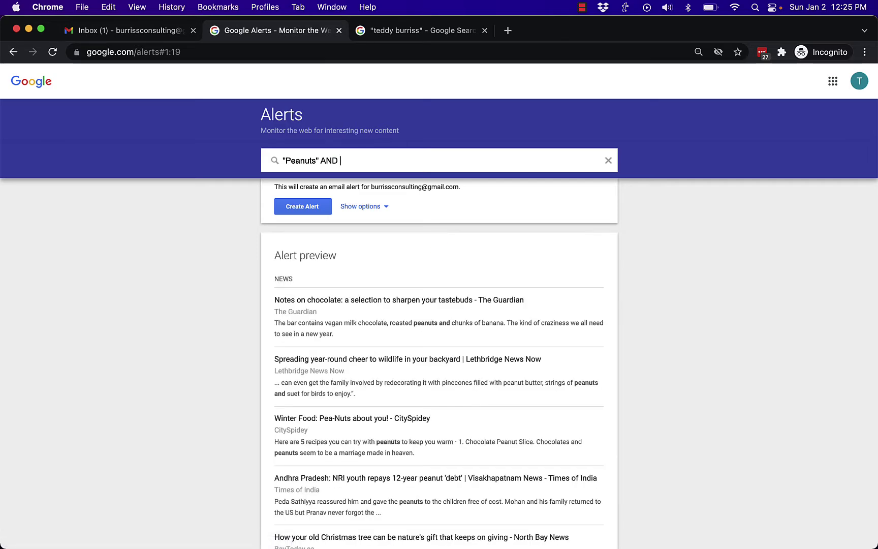
pyautogui.write('"Bars')
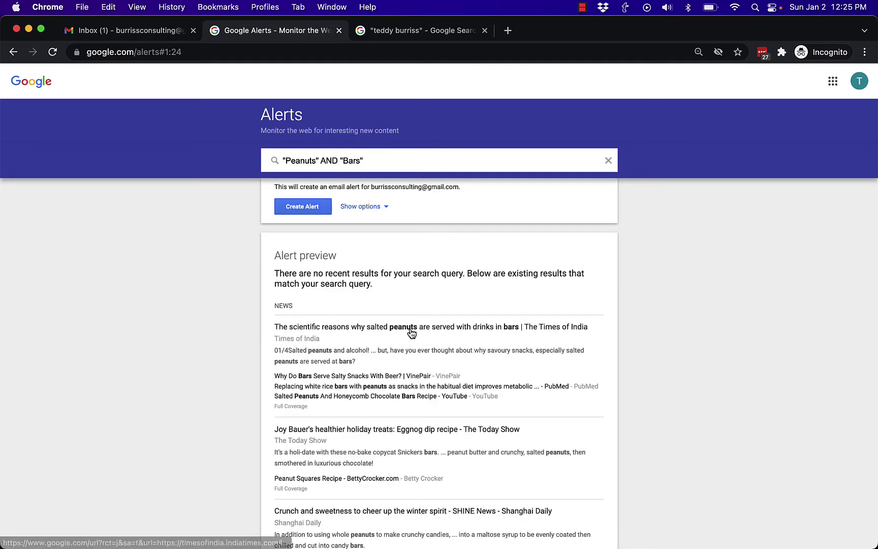
pyautogui.scroll(-10, 424, 402)
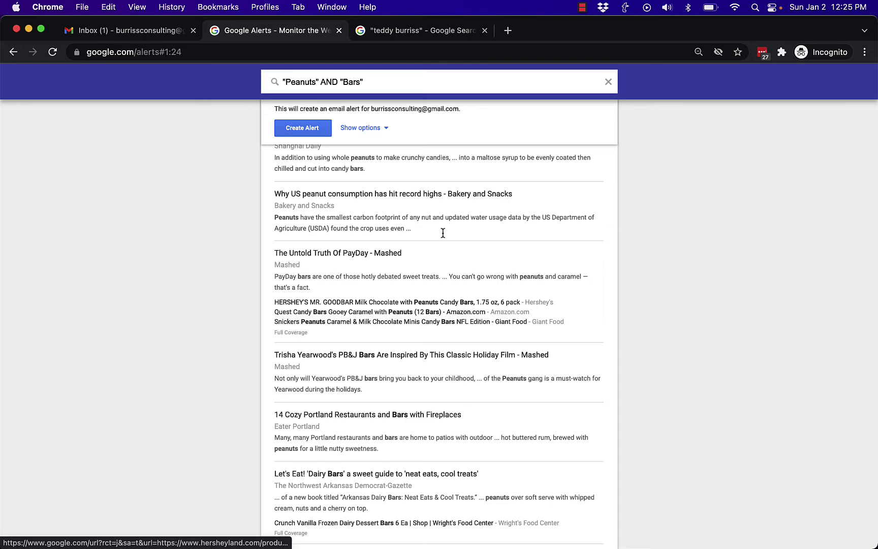
pyautogui.scroll(10, 427, 243)
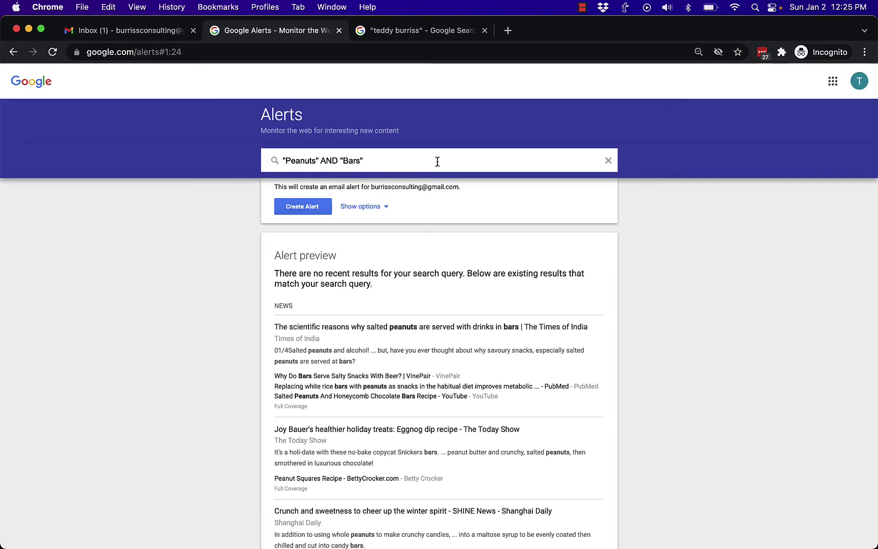
# Append AND Alcohol and wrap "Peanuts" AND "Bars" in parentheses
pyautogui.write('AND Al')
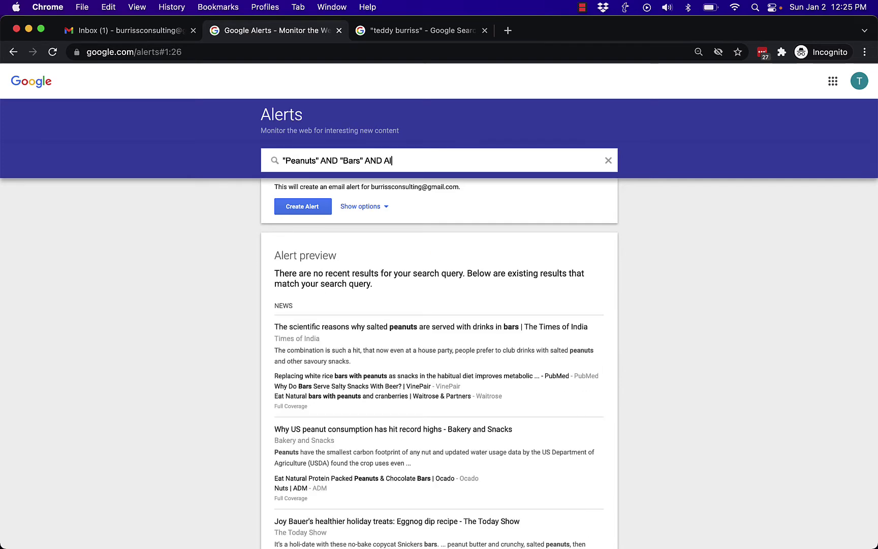
pyautogui.write('cohol')
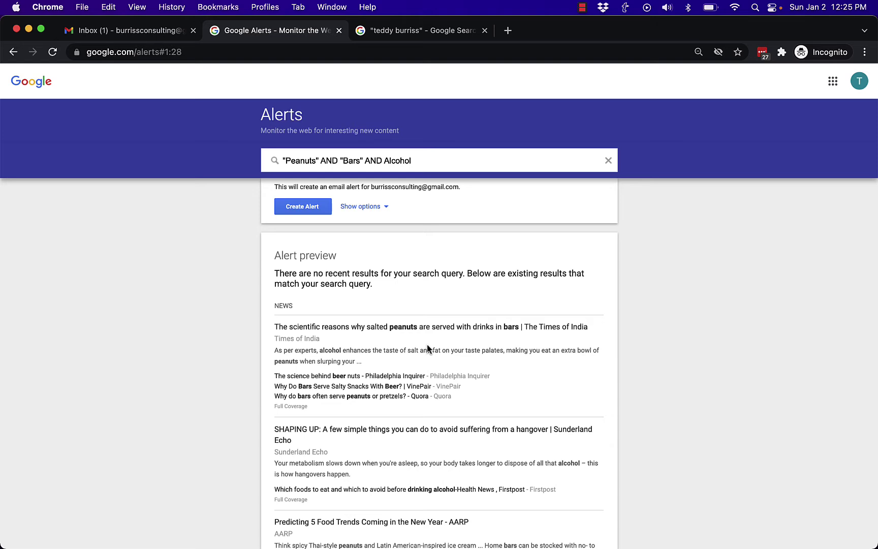
pyautogui.moveTo(418, 160); pyautogui.dragTo(279, 161)
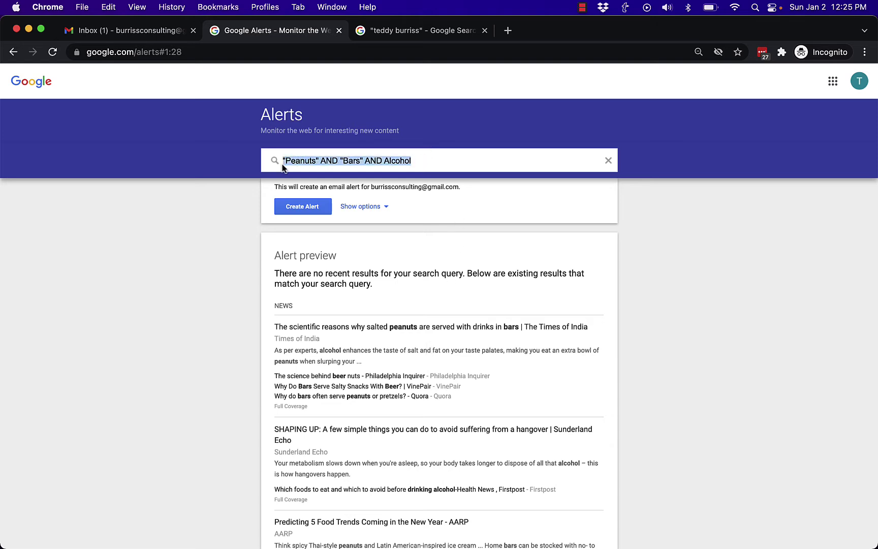
pyautogui.click(282, 163)
pyautogui.doubleClick(327, 160)
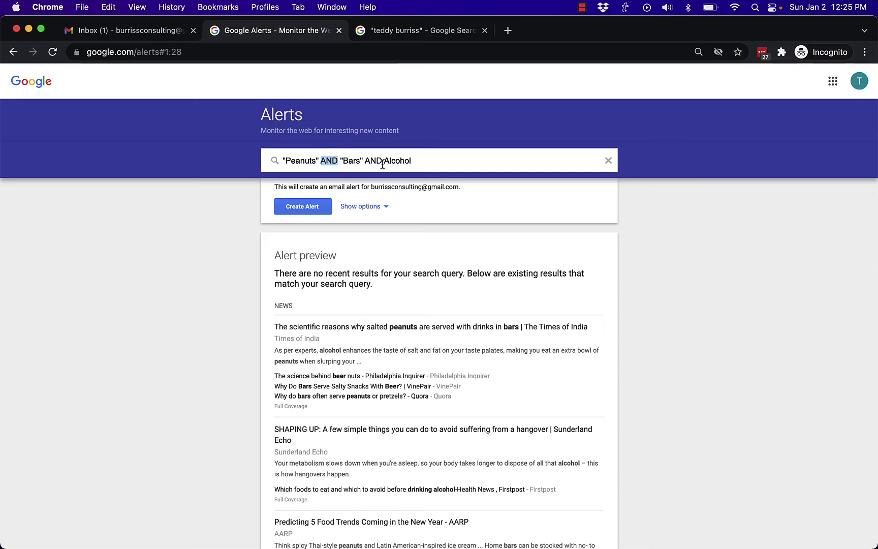
pyautogui.click(362, 161)
pyautogui.write(')')
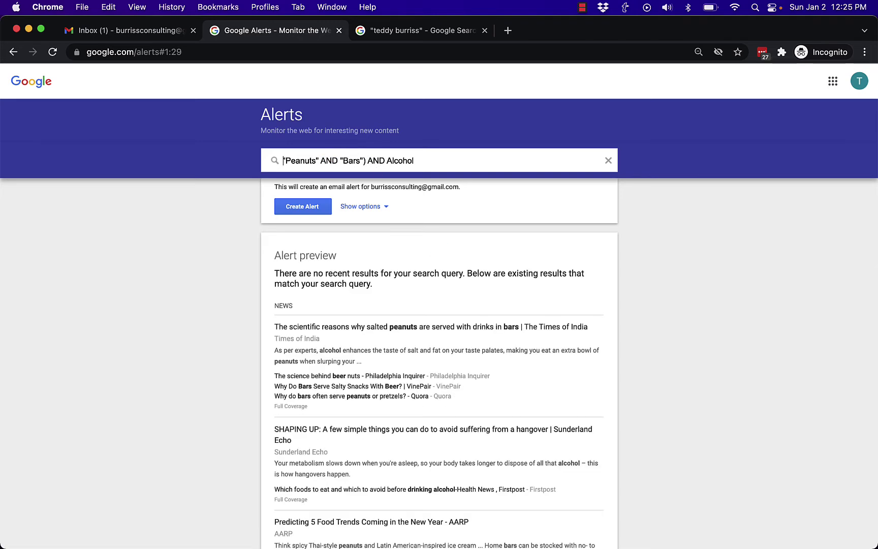
pyautogui.write('(')
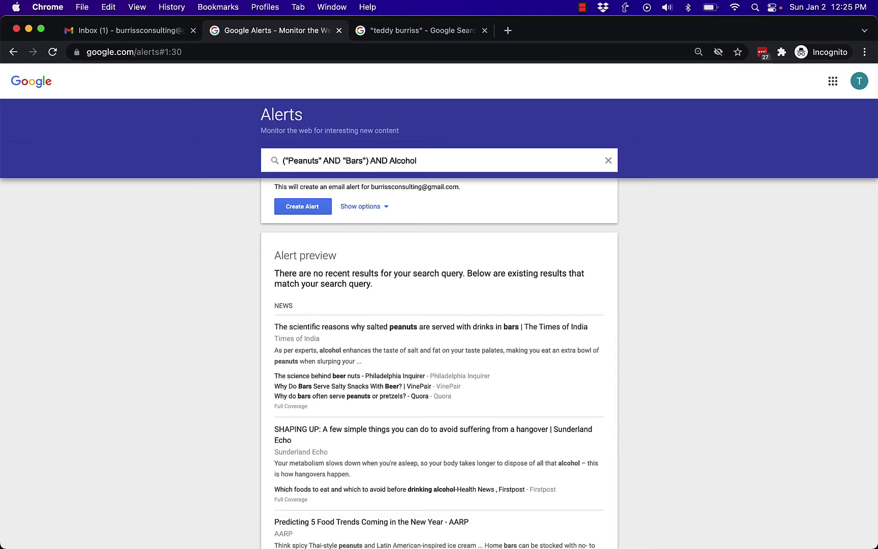
# Replace AND Alcohol with OR ("Peanuts" AND "Schools") in the query
pyautogui.doubleClick(403, 160)
pyautogui.hotkey('shift', 'alt', 'Left')
pyautogui.press('BackSpace')
pyautogui.write('O')
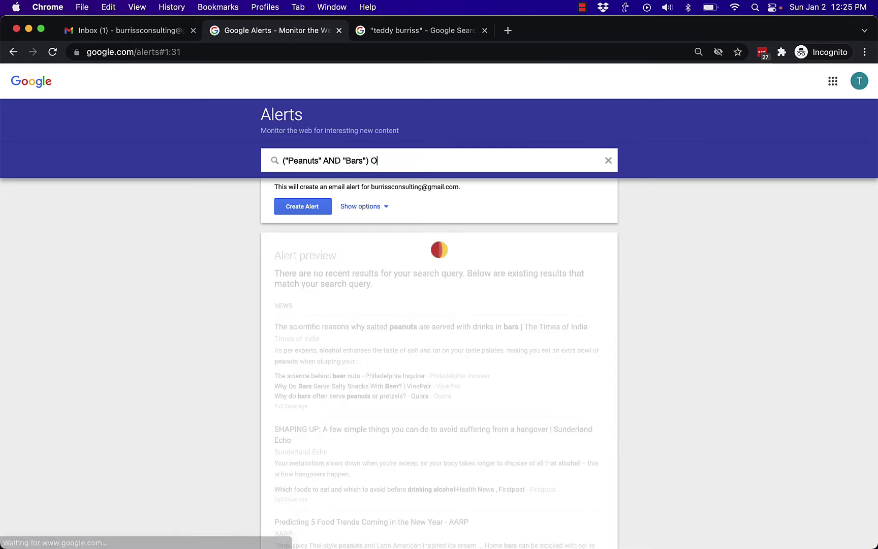
pyautogui.write('R (')
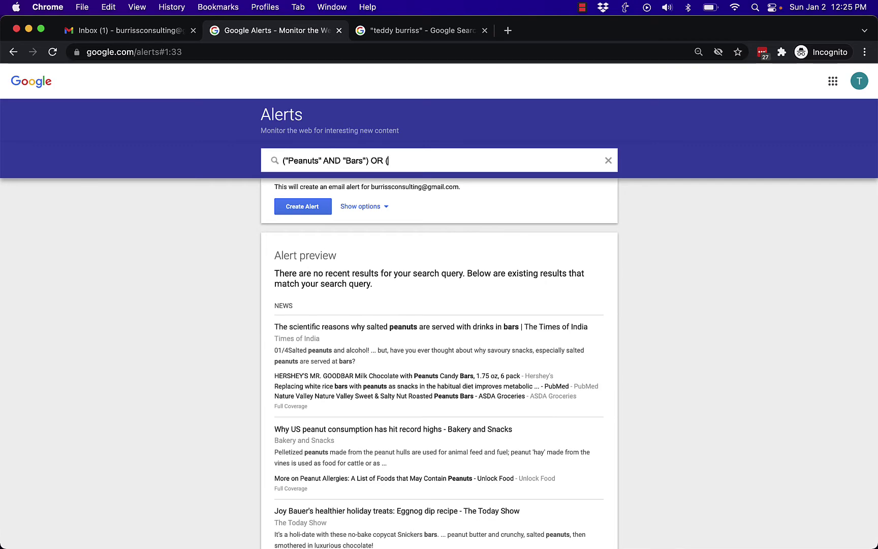
pyautogui.write('"Peanuts')
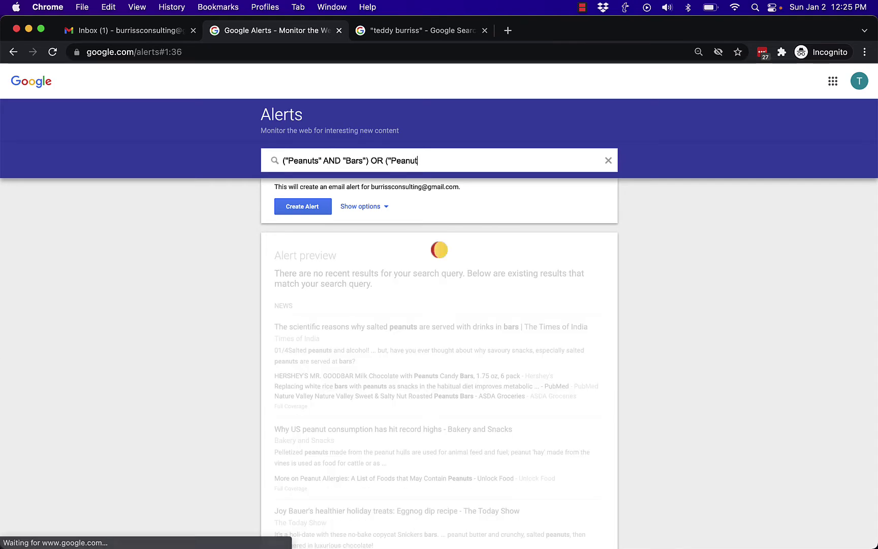
pyautogui.write('" AND')
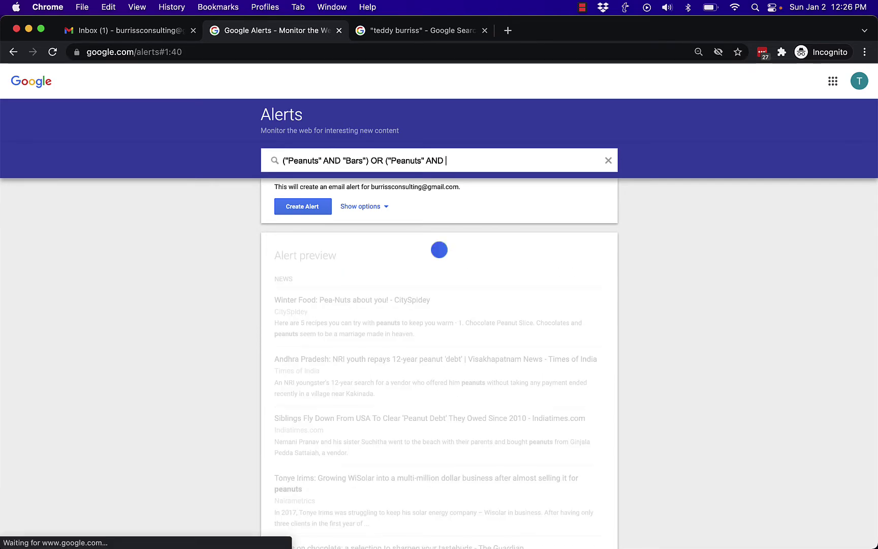
pyautogui.write(' "Schools')
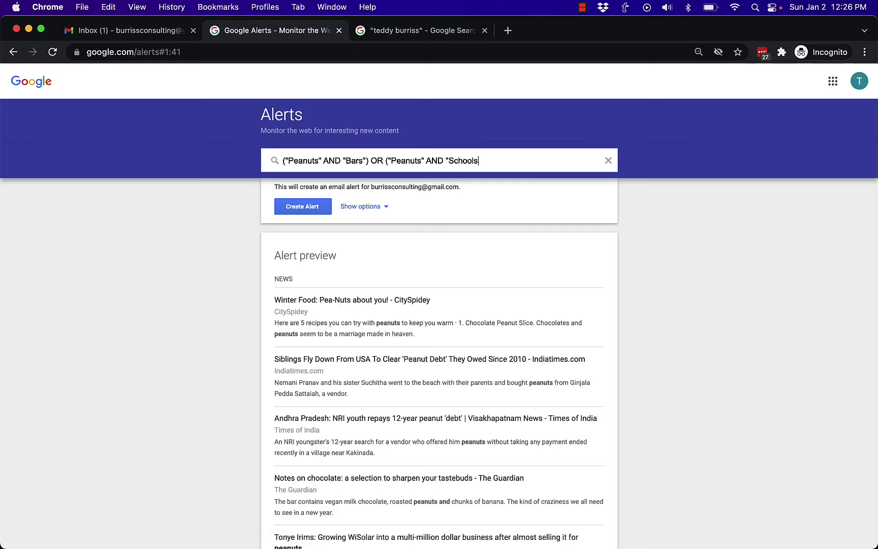
pyautogui.write('")')
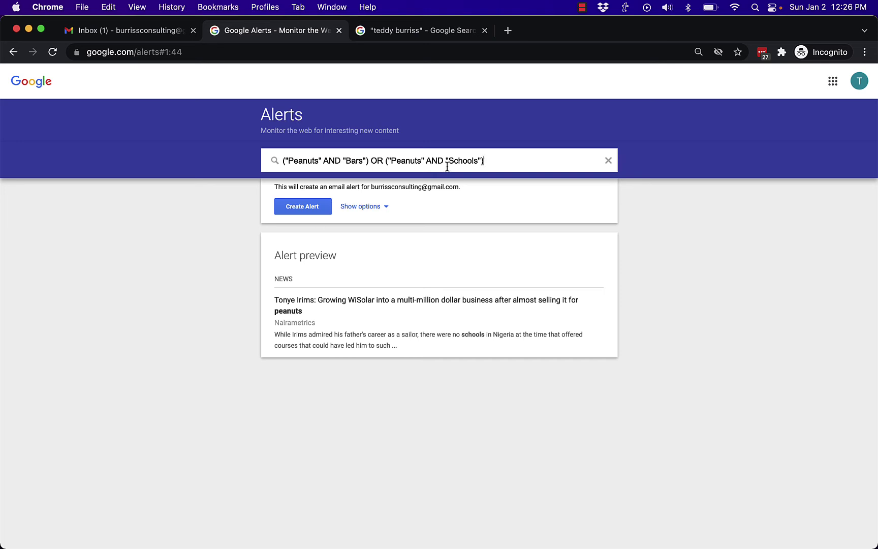
# Highlight the query's AND, OR and both grouped parts, then create the alert
pyautogui.moveTo(505, 159); pyautogui.dragTo(255, 162)
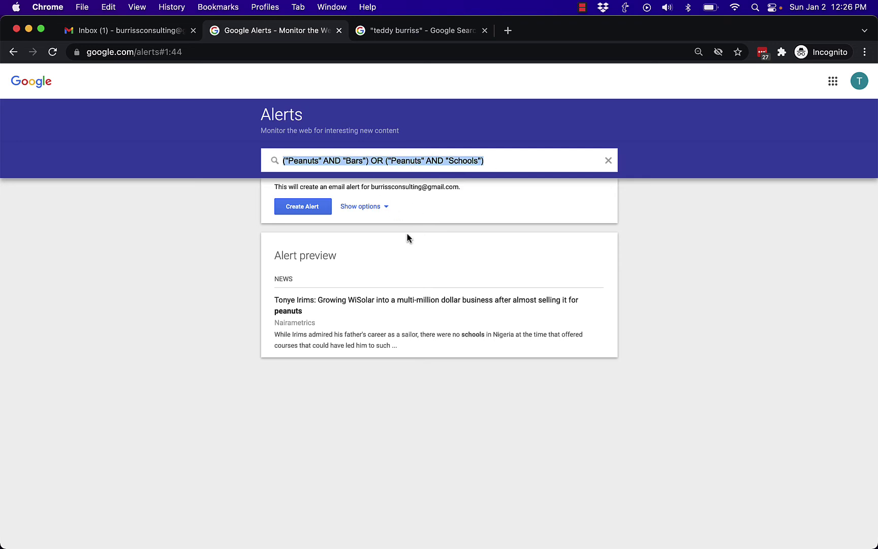
pyautogui.click(196, 261)
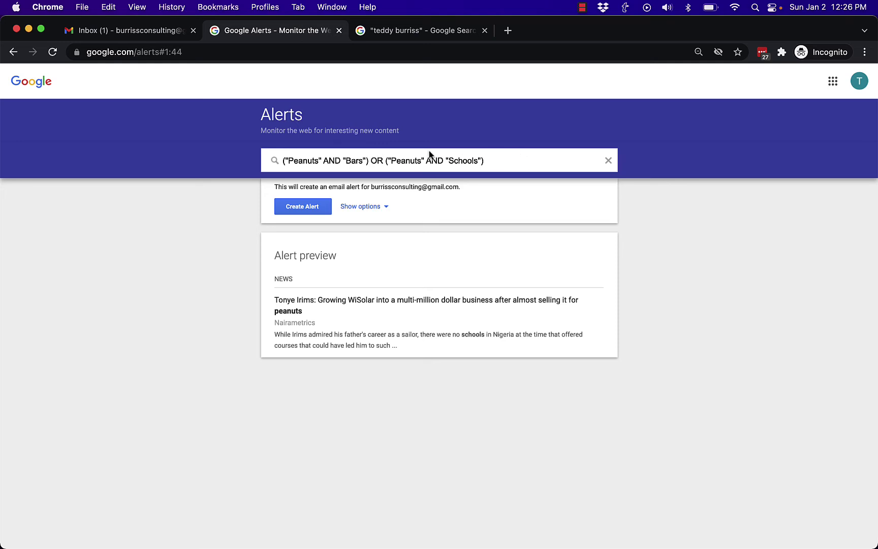
pyautogui.doubleClick(331, 160)
pyautogui.doubleClick(377, 160)
pyautogui.click(497, 161)
pyautogui.moveTo(384, 161); pyautogui.dragTo(530, 161)
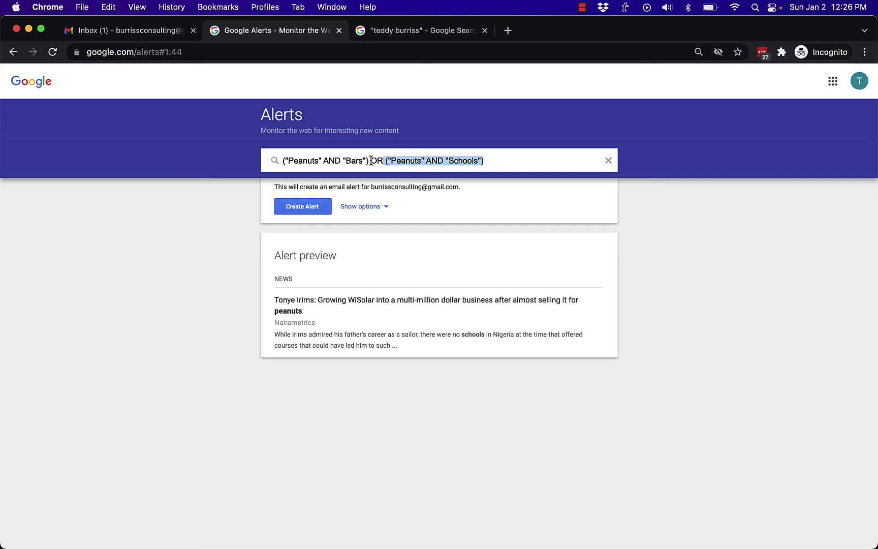
pyautogui.moveTo(371, 161); pyautogui.dragTo(277, 161)
pyautogui.click(206, 244)
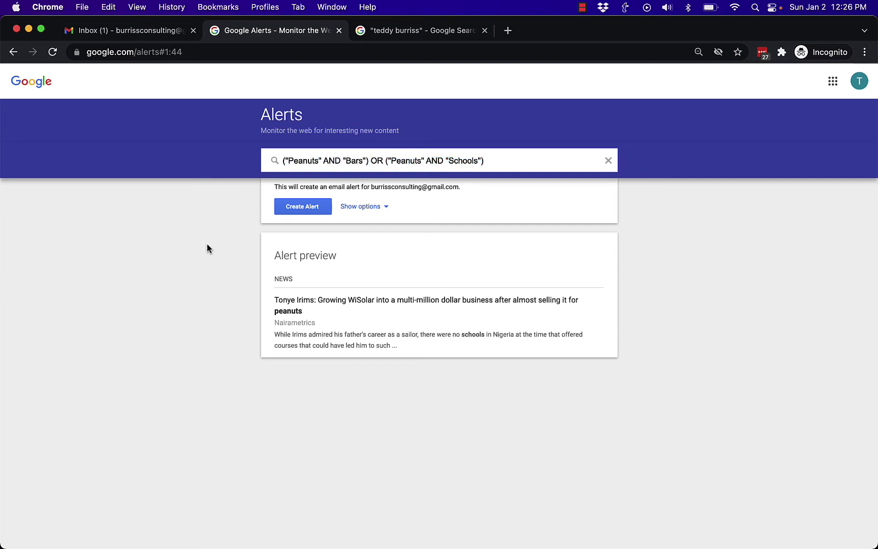
pyautogui.click(310, 206)
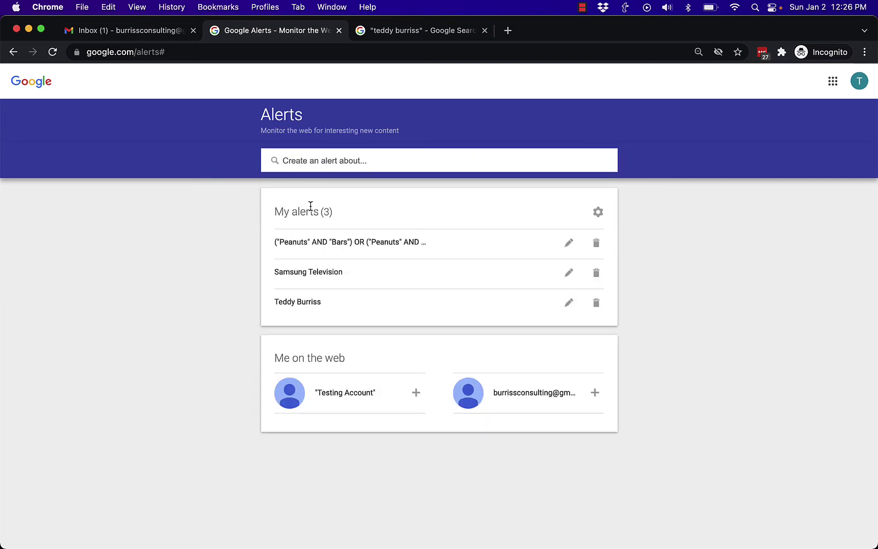
# Restrict the Peanuts alert to News sources and the United States region, then update it
pyautogui.click(568, 243)
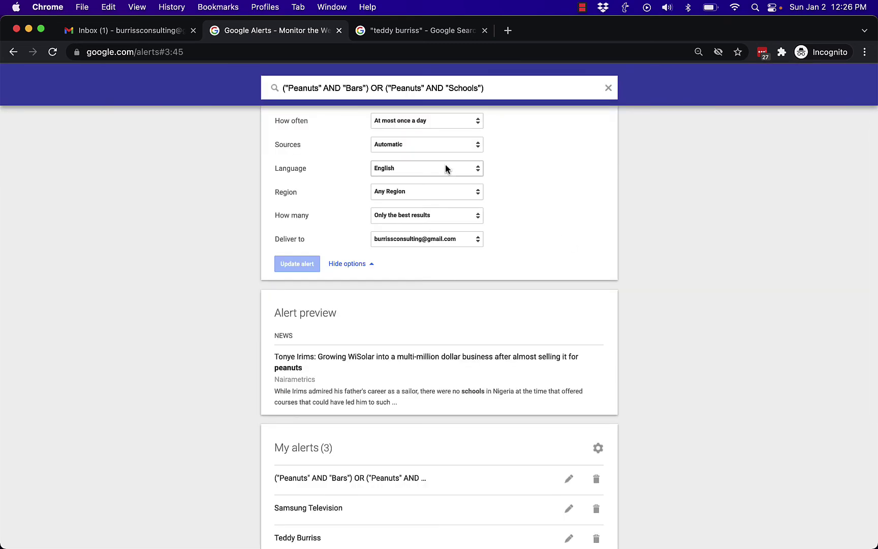
pyautogui.click(408, 148)
pyautogui.click(409, 176)
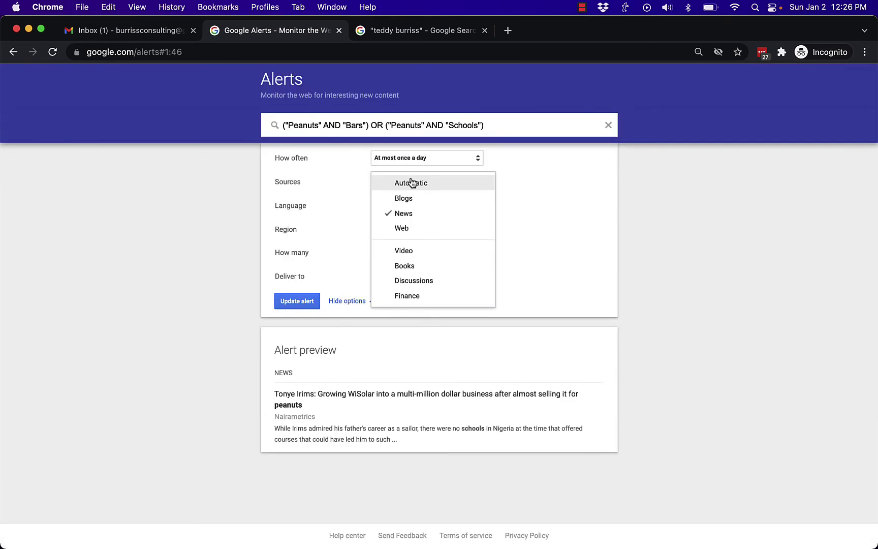
pyautogui.click(541, 212)
pyautogui.click(418, 230)
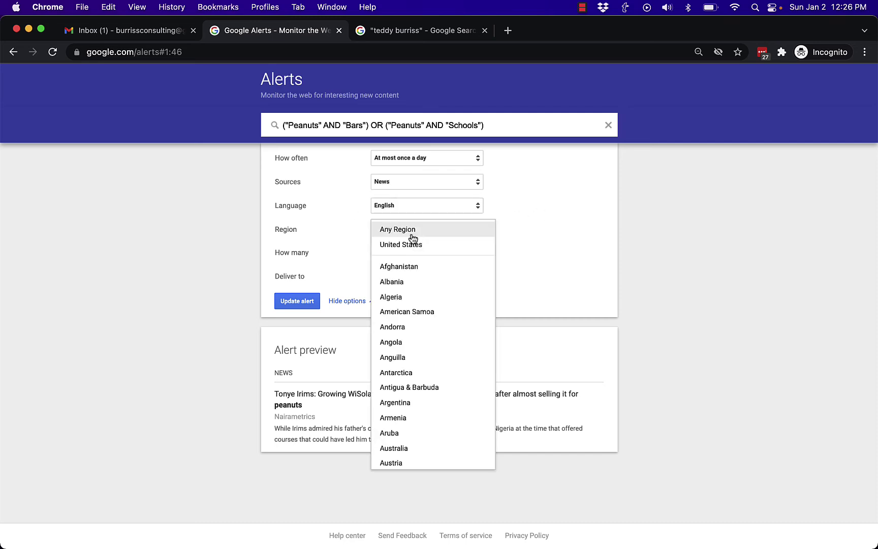
pyautogui.click(412, 244)
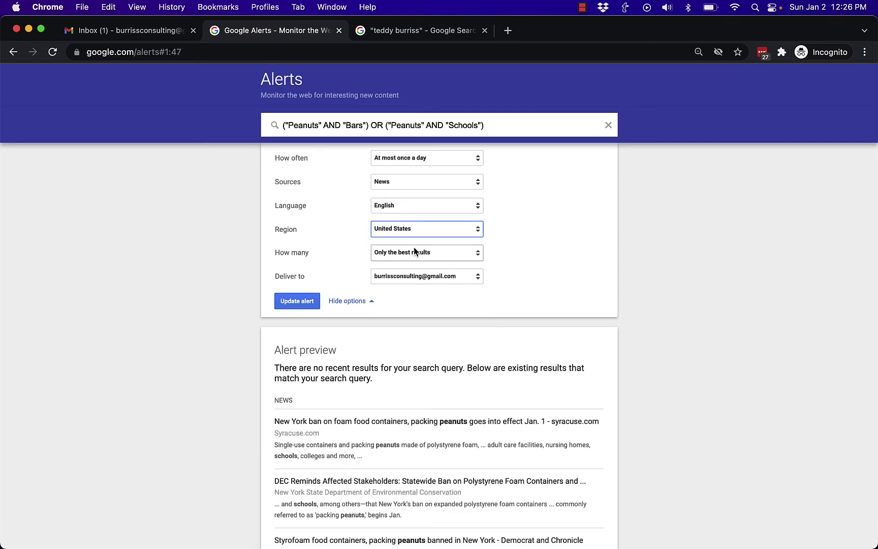
pyautogui.click(292, 303)
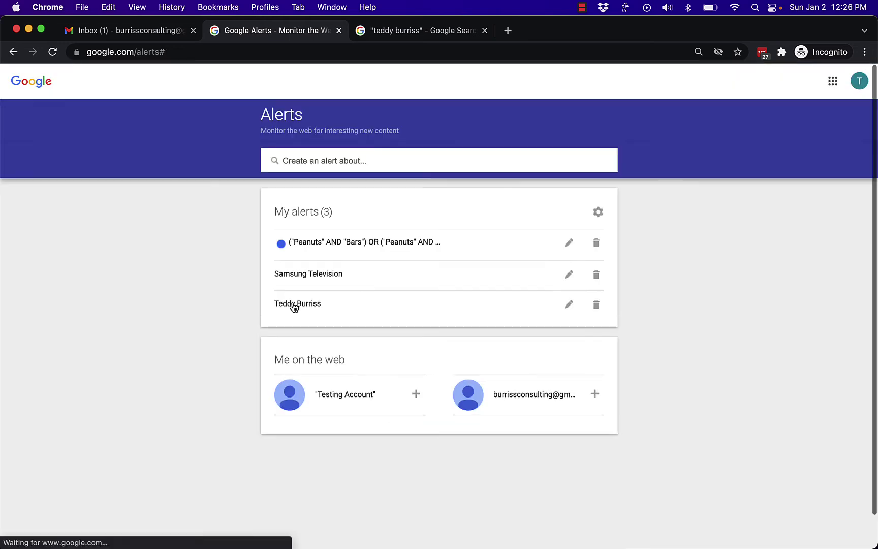
pyautogui.click(568, 243)
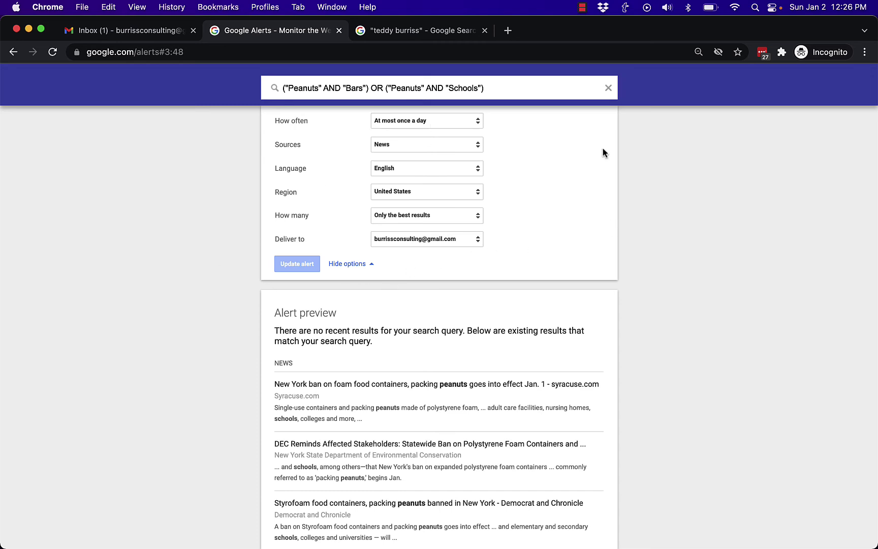
pyautogui.click(608, 89)
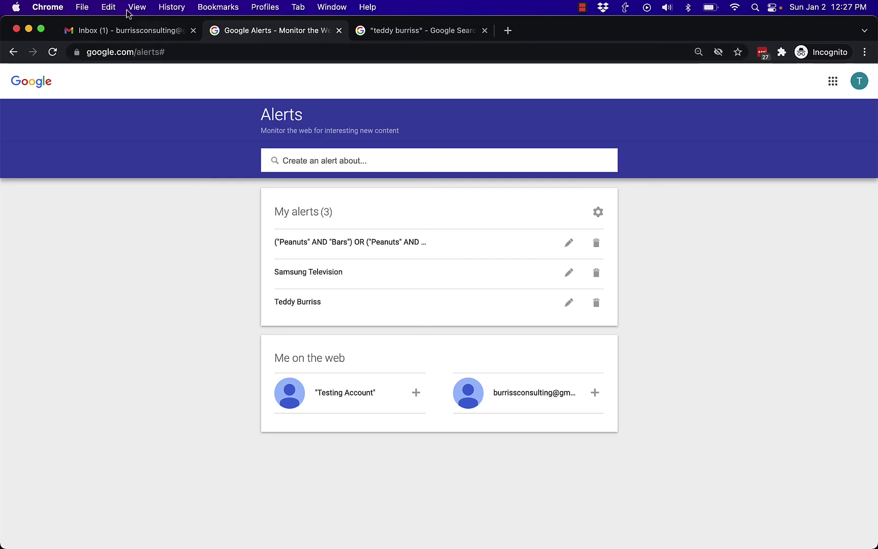
pyautogui.click(125, 30)
# Open the Samsung Television alert email and scroll through its results
pyautogui.click(238, 182)
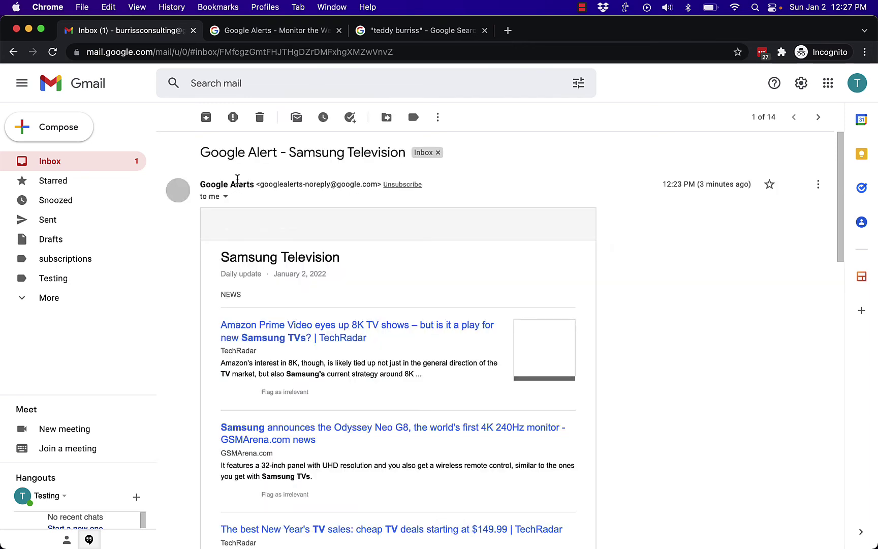
pyautogui.moveTo(226, 259); pyautogui.dragTo(339, 259)
pyautogui.click(309, 289)
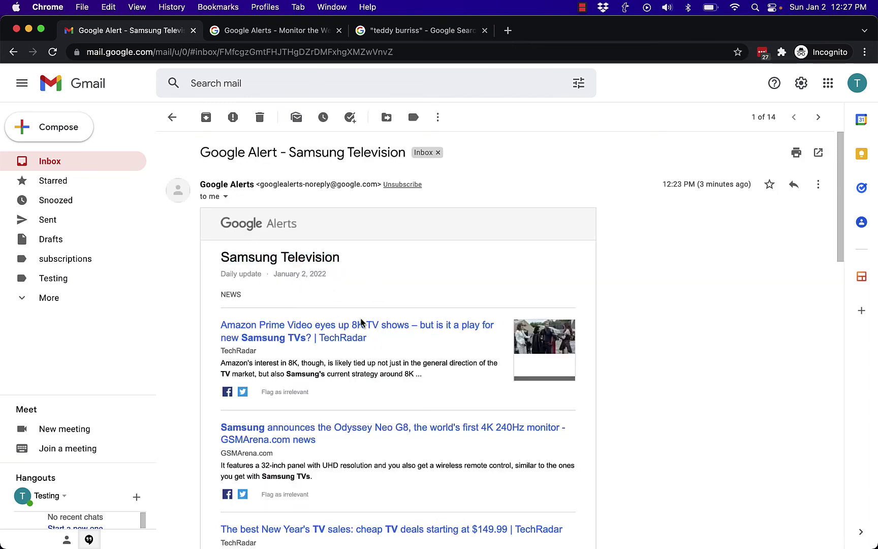
pyautogui.scroll(-5, 360, 312)
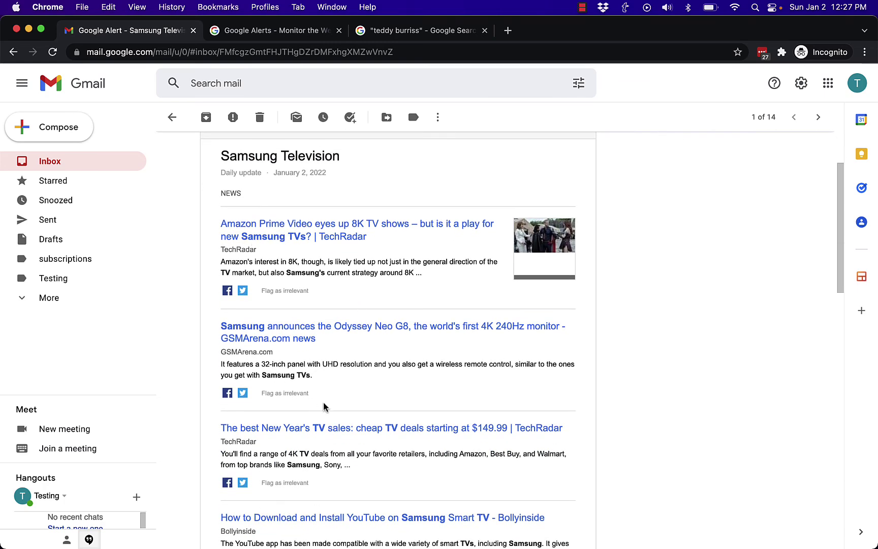
# Glance at Google Alerts, then go back to the Gmail inbox list
pyautogui.click(301, 32)
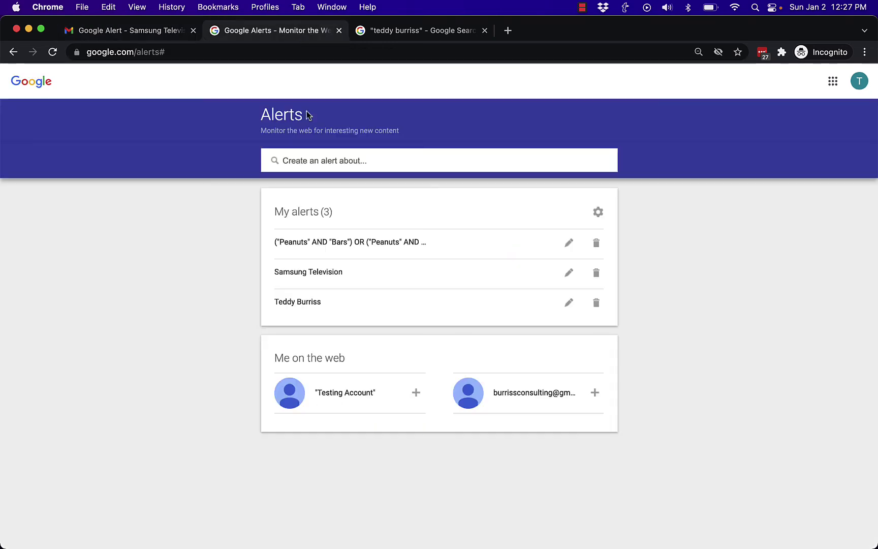
pyautogui.click(127, 31)
pyautogui.click(172, 117)
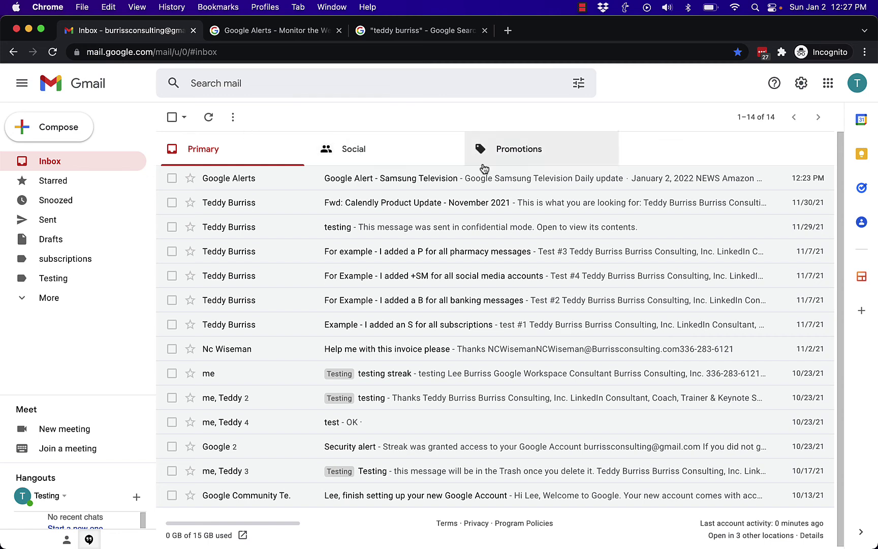